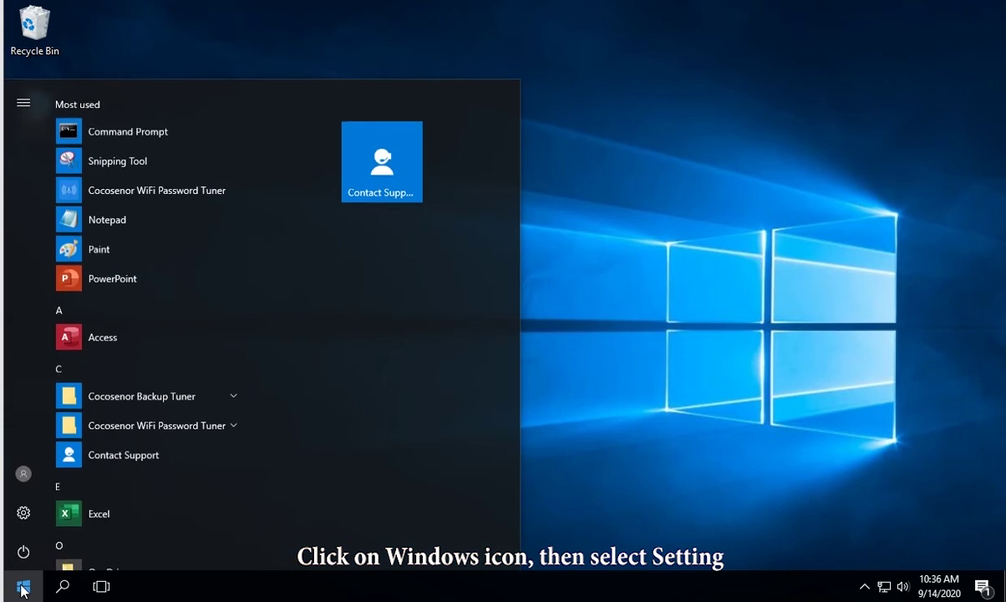
# Step: Uninstall Cocosenor Backup Tuner 3.2.1.2 through Apps & features in the Windows system settings
pyautogui.click(24, 512)
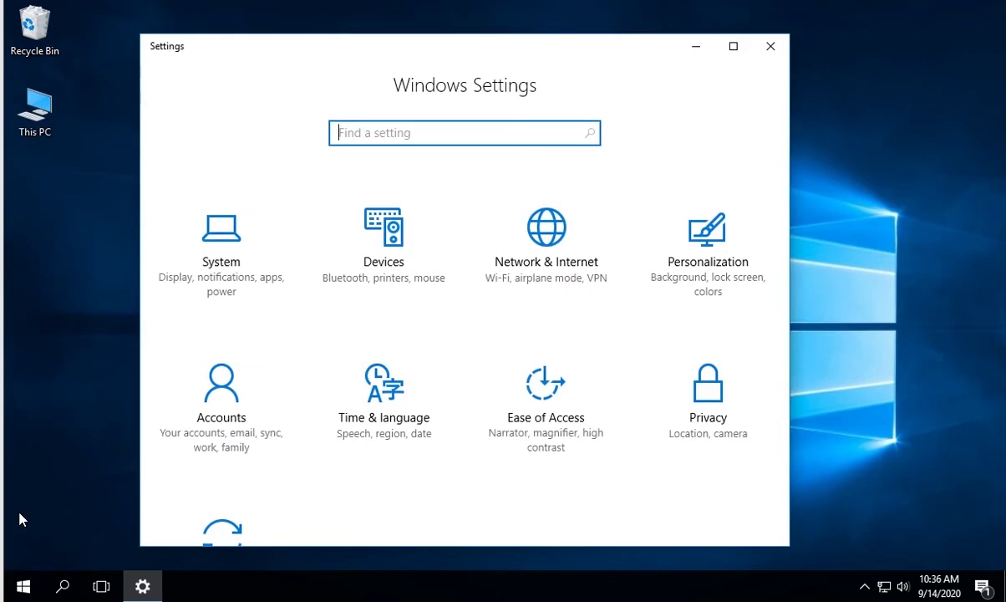
pyautogui.click(243, 264)
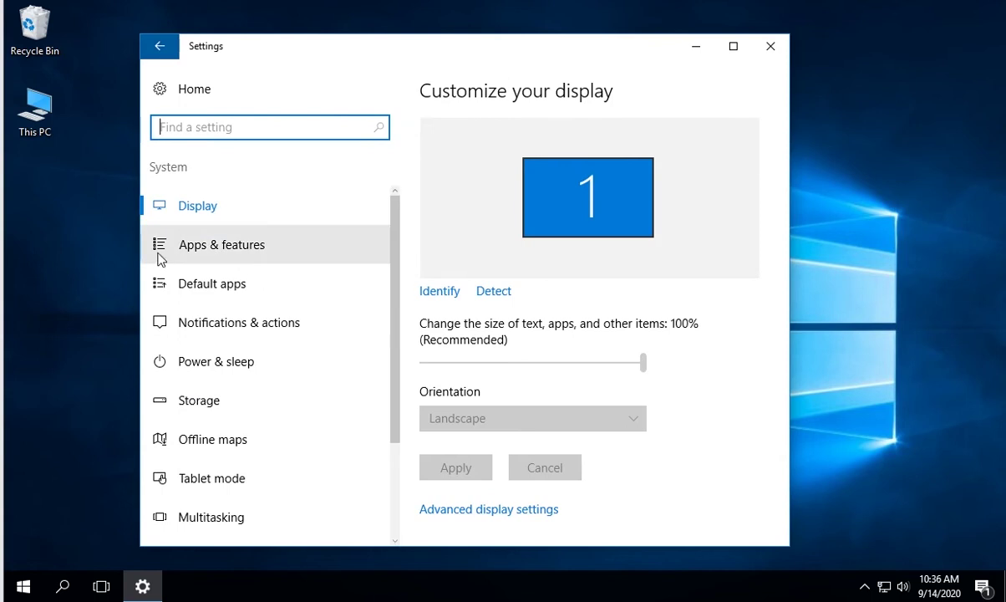
pyautogui.click(275, 257)
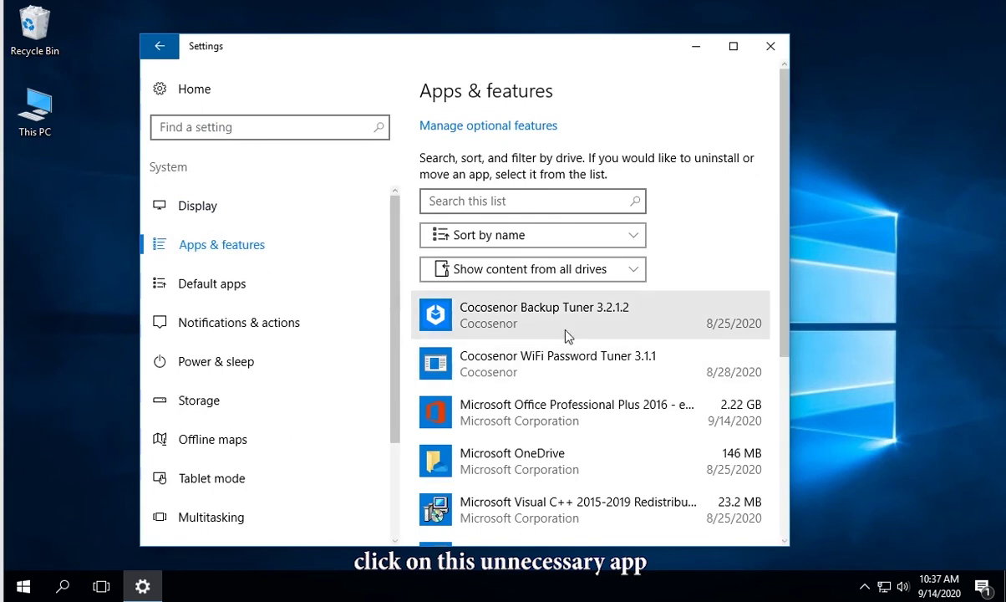
pyautogui.click(729, 316)
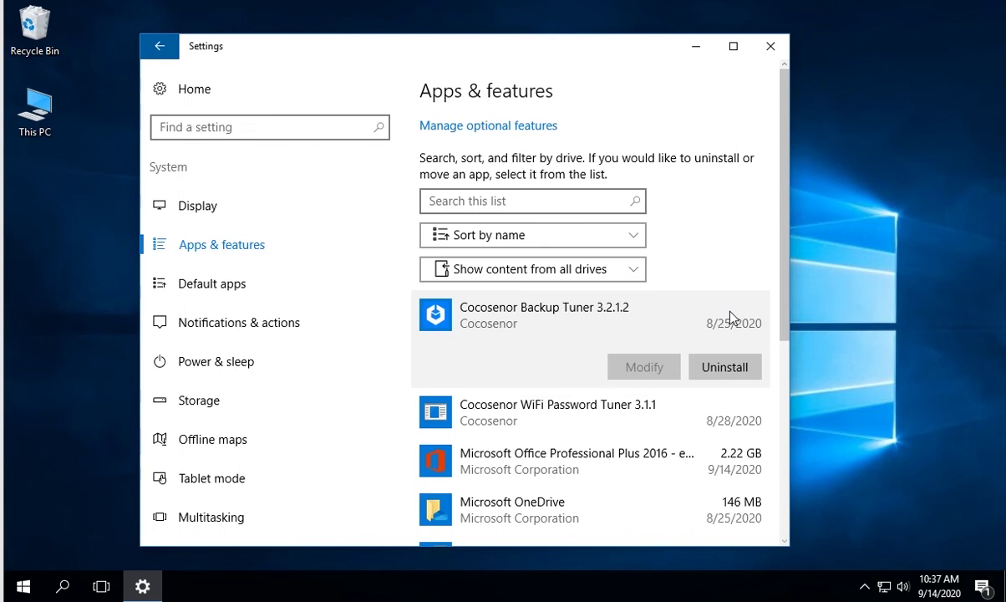
pyautogui.click(725, 366)
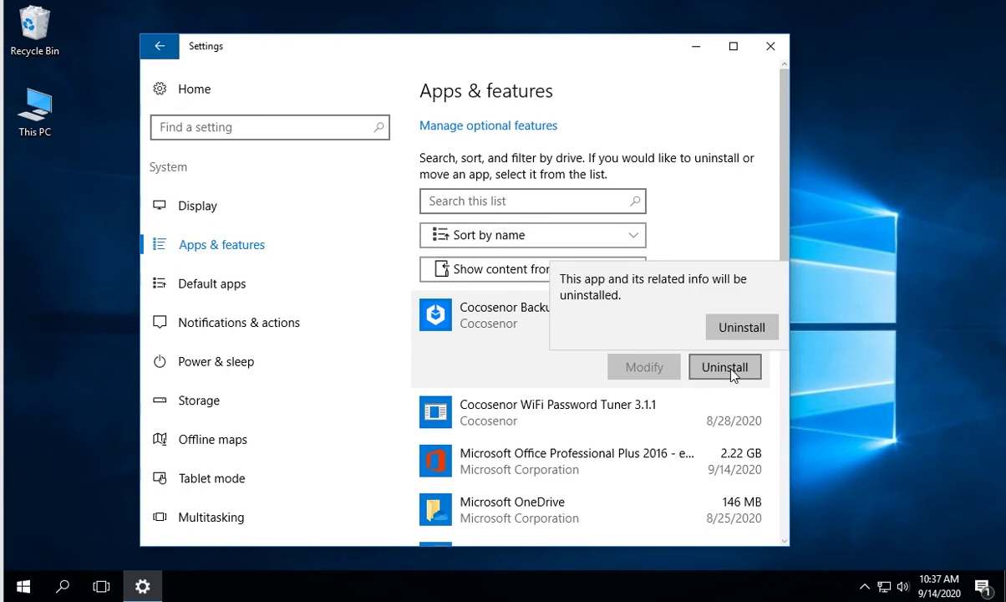
pyautogui.click(735, 327)
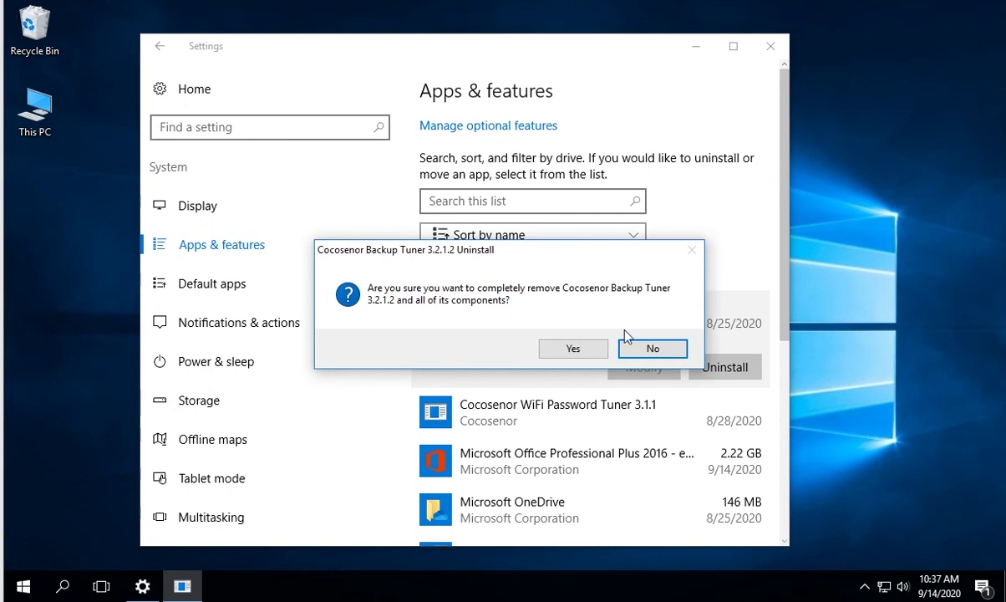
pyautogui.click(574, 349)
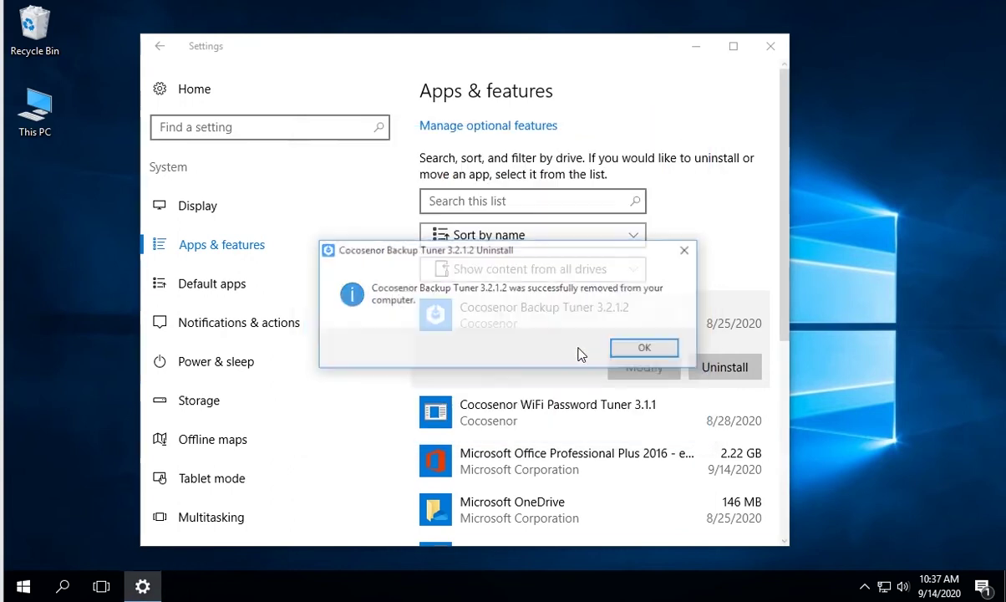
pyautogui.click(648, 349)
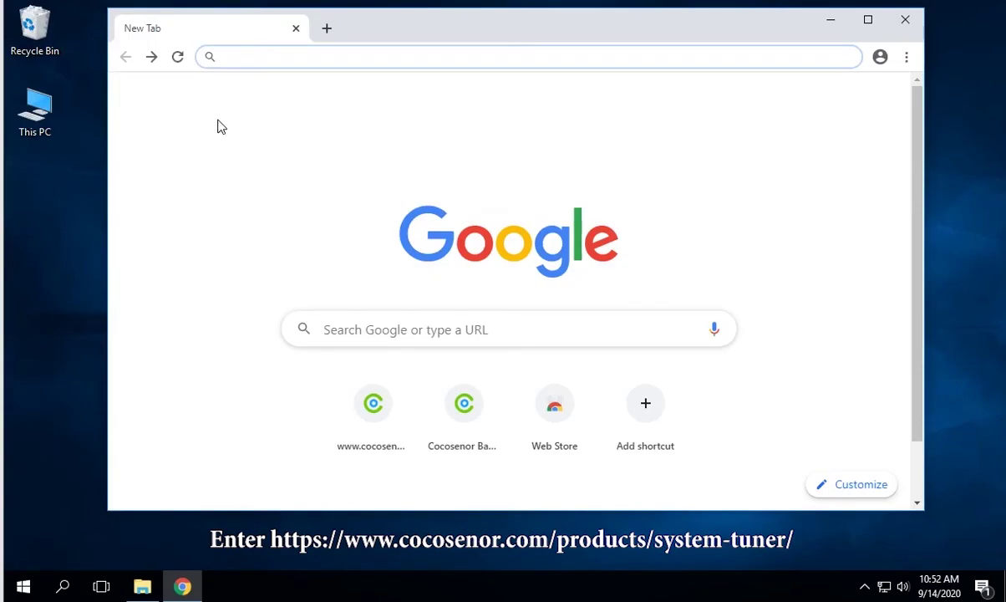
pyautogui.write('https://')
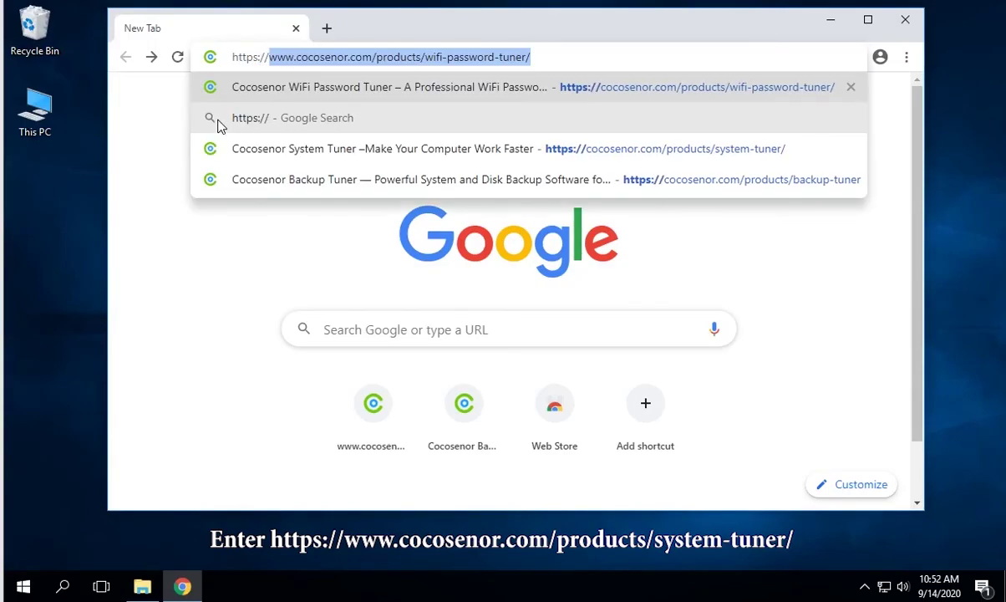
pyautogui.write('www.cocose')
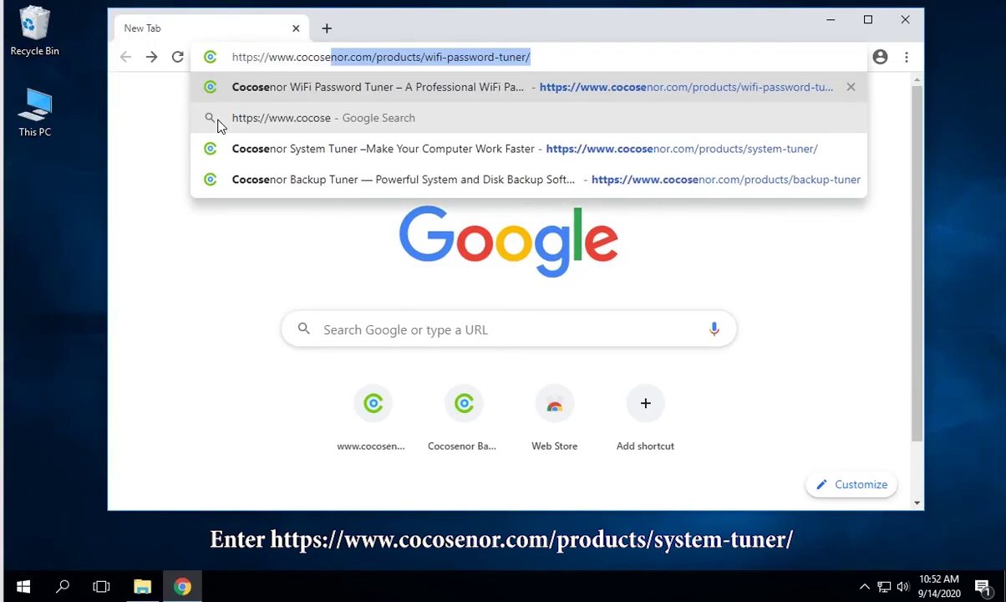
pyautogui.write('nor.com/pro')
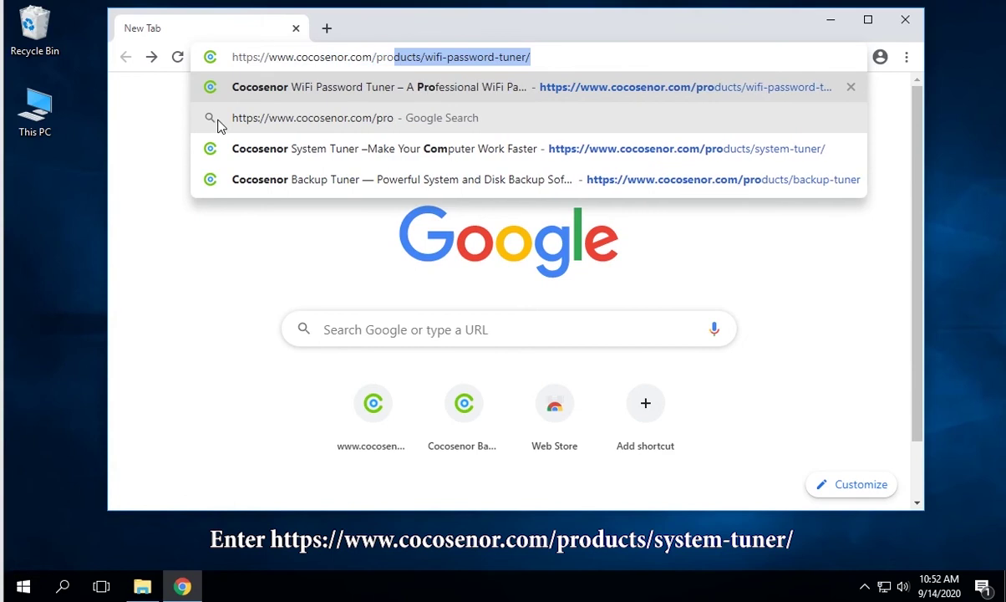
pyautogui.write('ducts/')
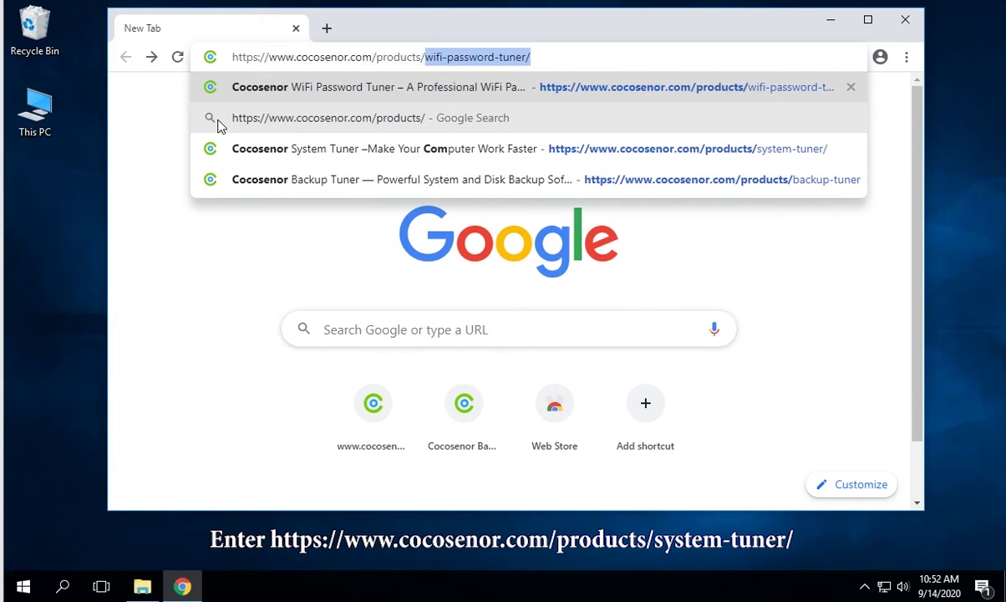
pyautogui.write('system-tuner/')
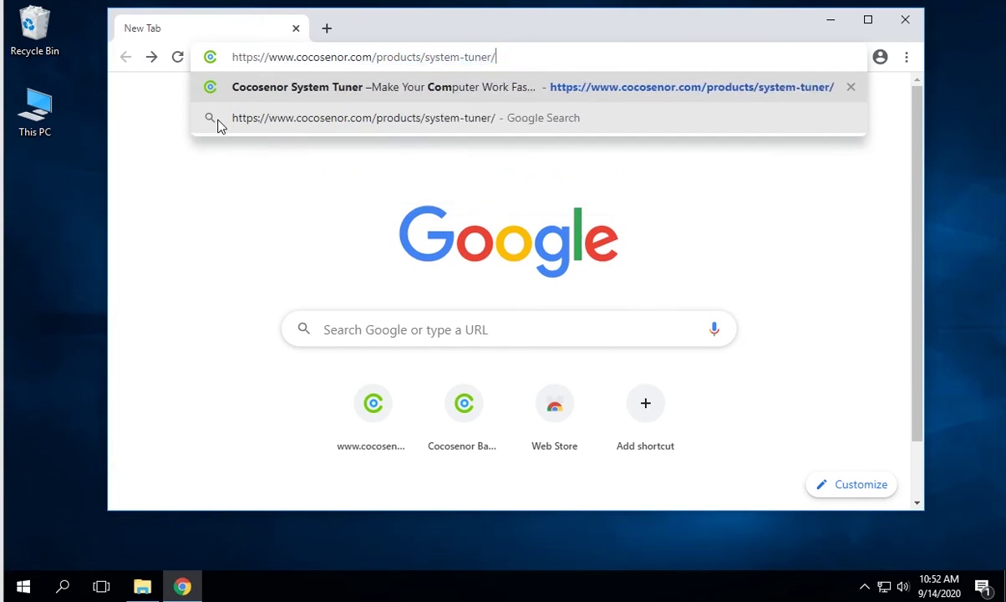
pyautogui.press('Return')
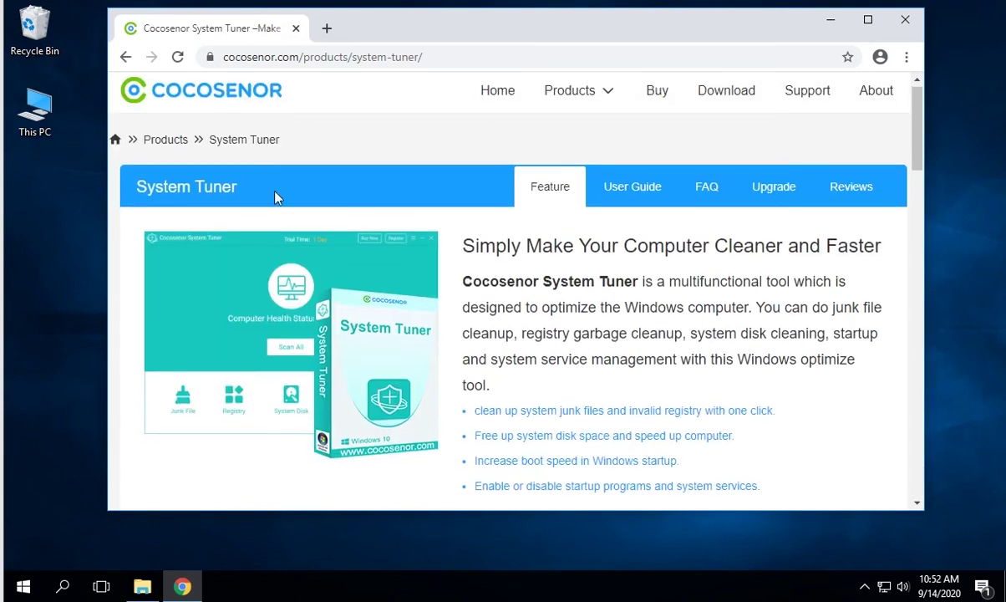
pyautogui.scroll(-3, 288, 209)
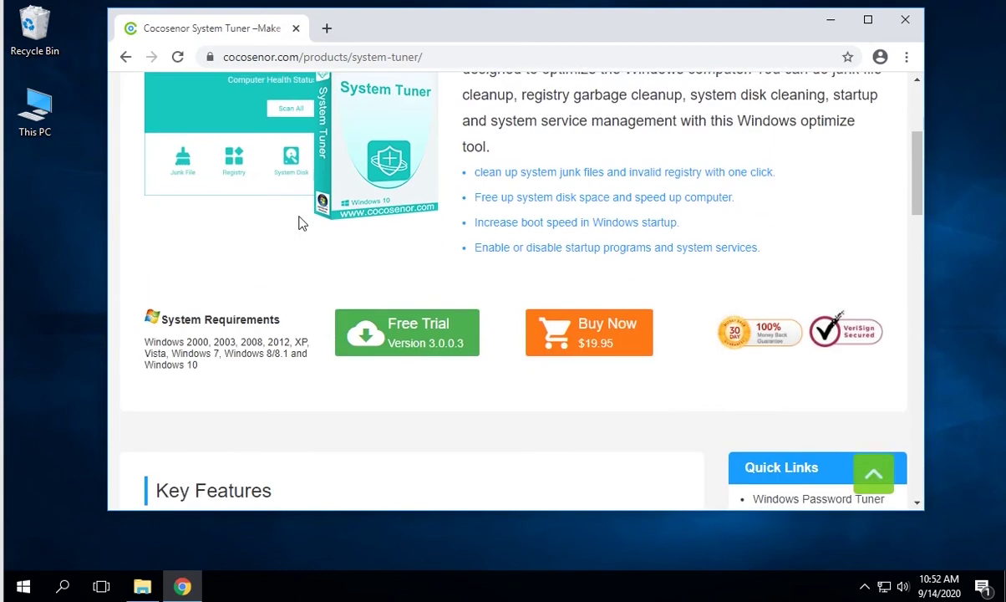
pyautogui.click(398, 342)
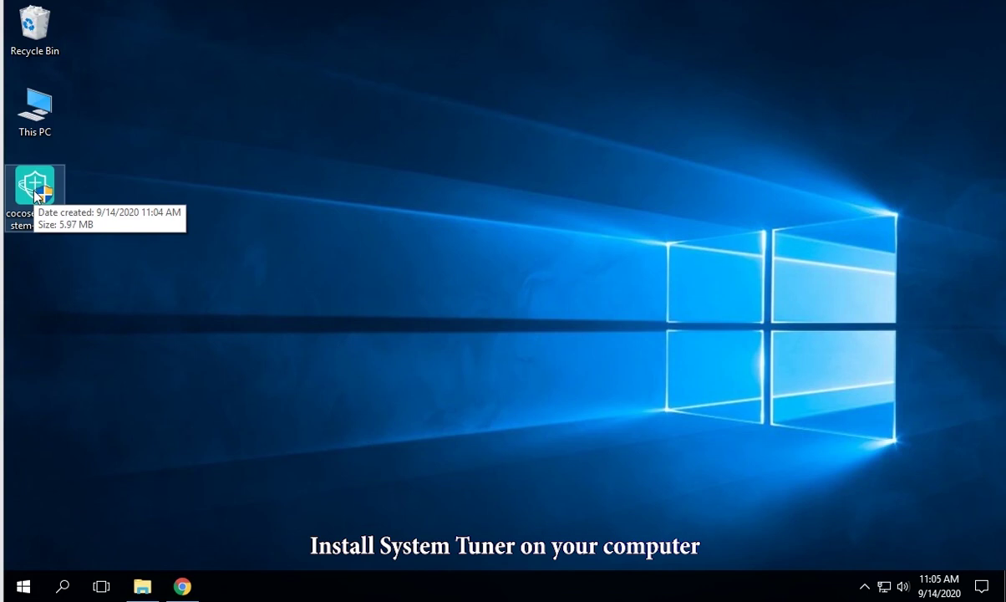
# Step: Install Cocosenor System Tuner 3.0.0.3 from the desktop installer into I:\system-tuner\Cocosenor System Tuner, without launching it at the end of setup
pyautogui.click(35, 194)
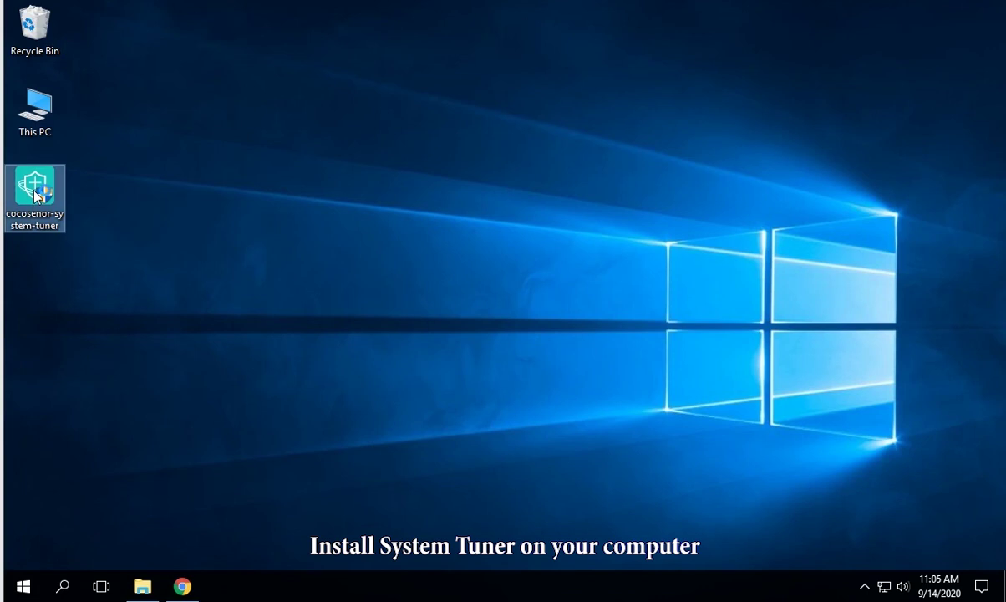
pyautogui.doubleClick(36, 196)
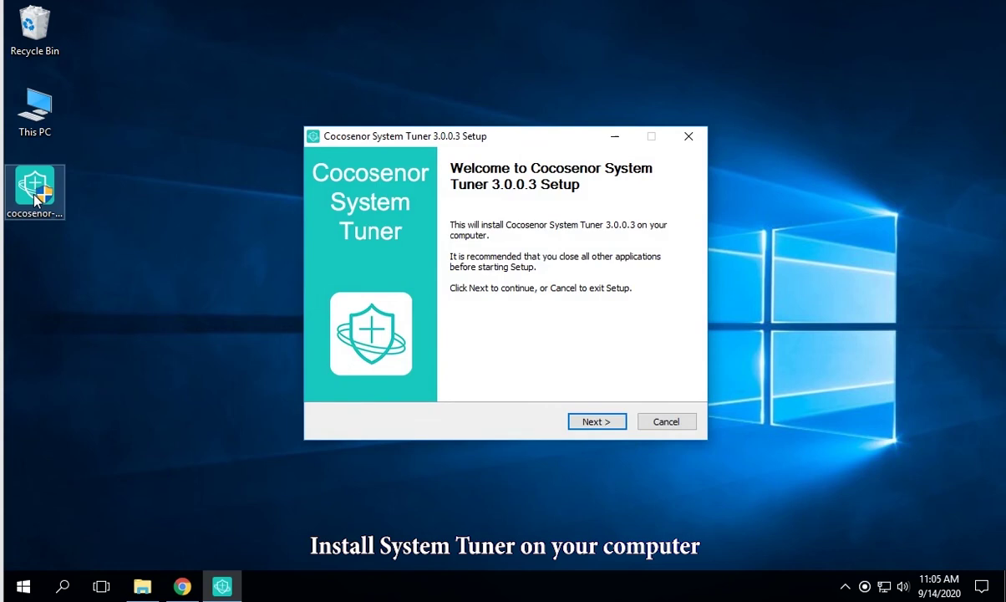
pyautogui.click(591, 423)
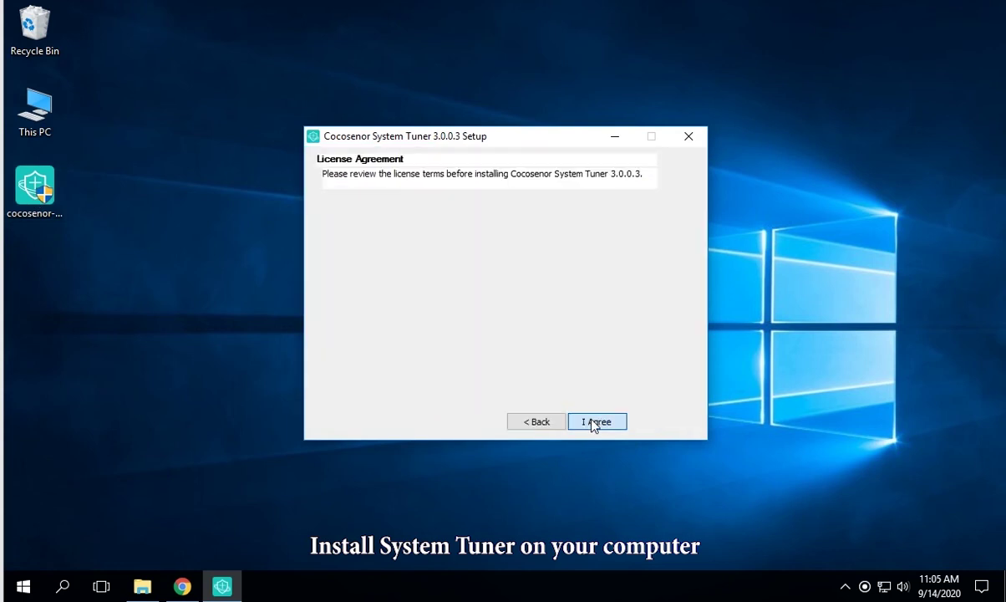
pyautogui.click(593, 422)
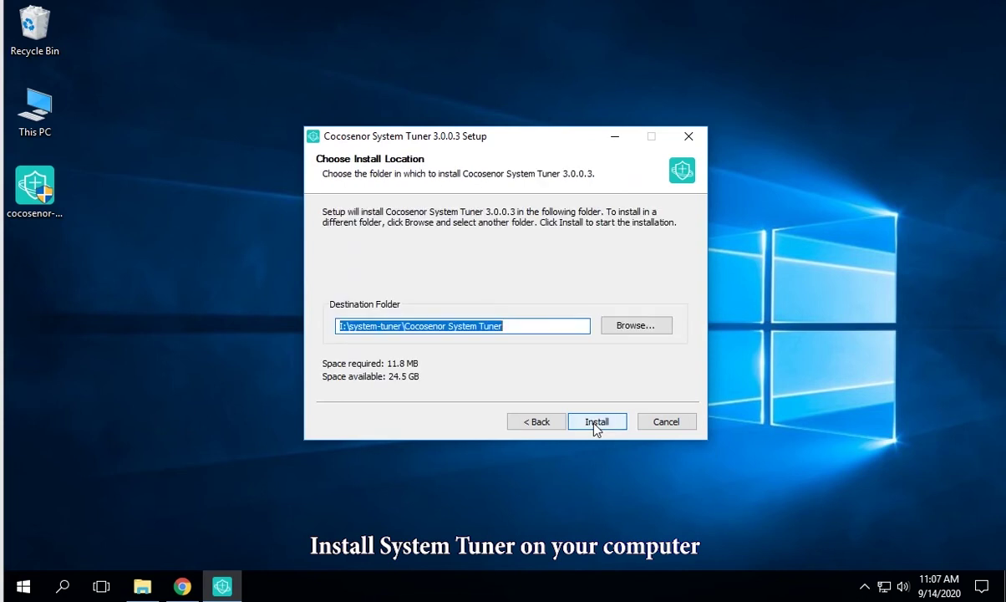
pyautogui.click(596, 422)
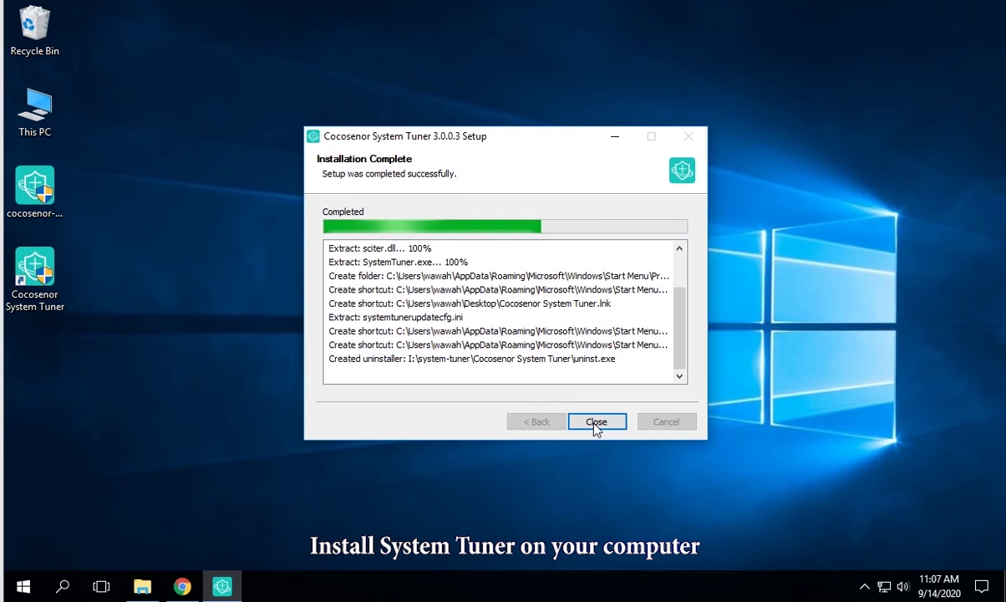
pyautogui.click(596, 422)
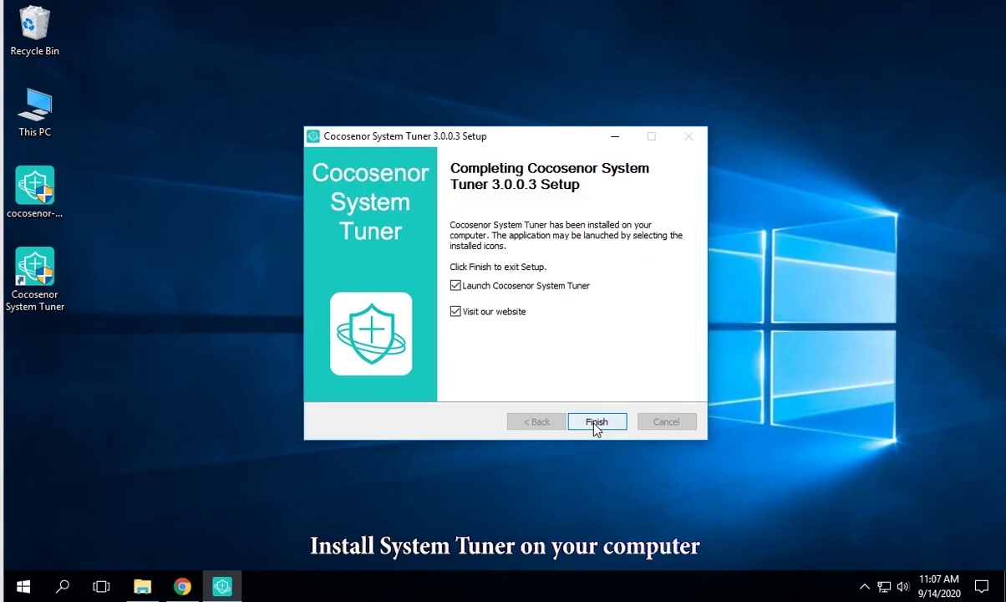
pyautogui.click(455, 284)
pyautogui.click(597, 422)
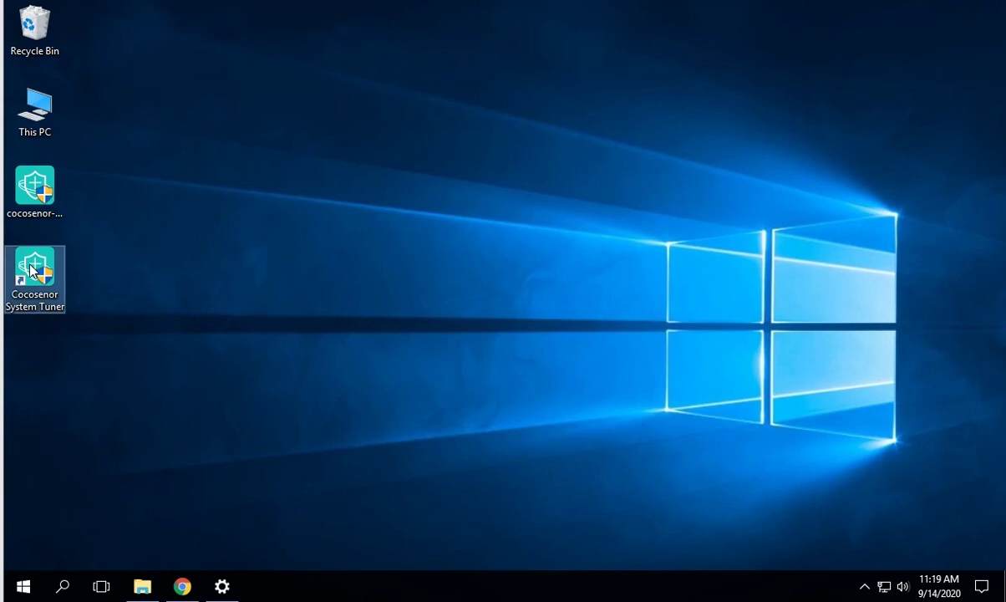
# Step: Launch Cocosenor System Tuner, scan the whole computer, and clean all the registry and junk file items found
pyautogui.doubleClick(32, 267)
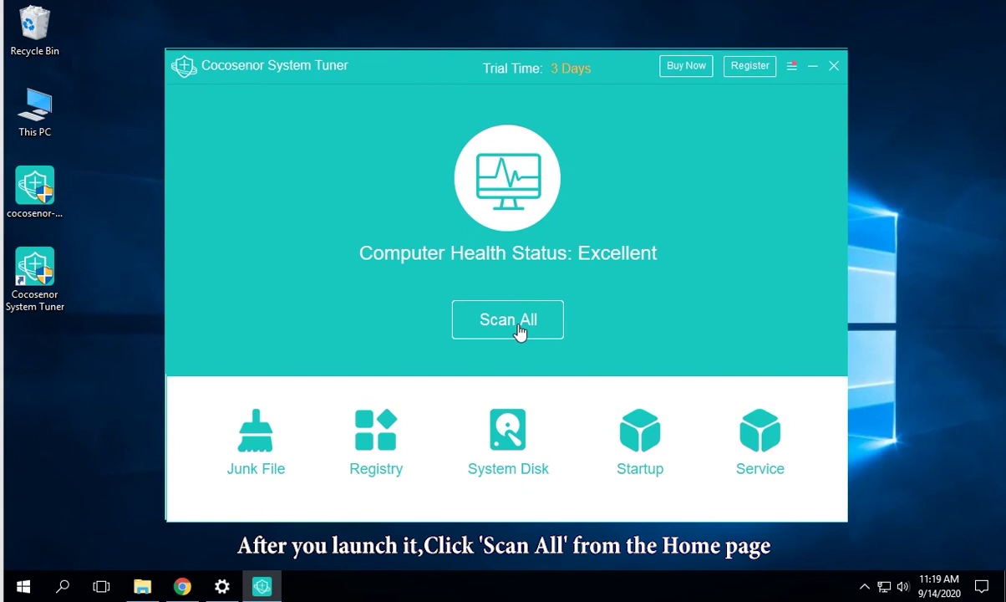
pyautogui.click(518, 330)
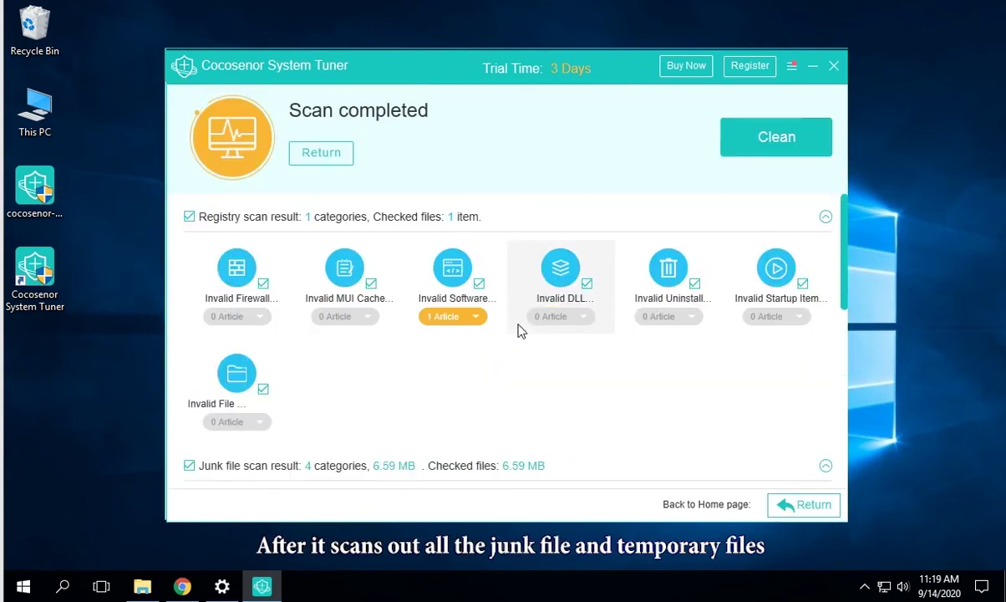
pyautogui.click(775, 158)
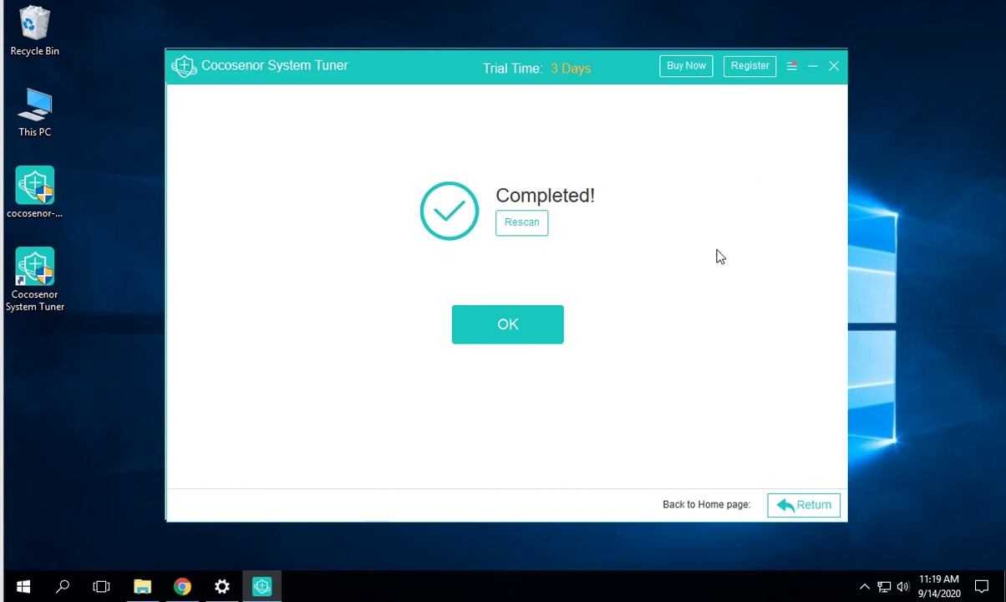
pyautogui.click(510, 332)
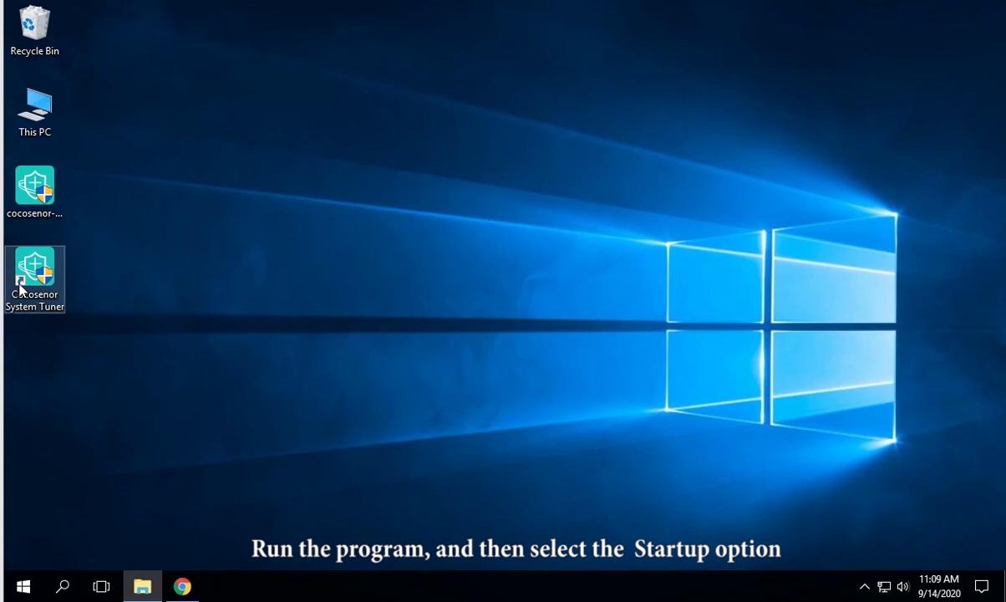
# Step: Run Cocosenor System Tuner and disable Microsoft OneDrive and vm3dservice.exe in its startup item management
pyautogui.click(36, 279)
pyautogui.doubleClick(36, 279)
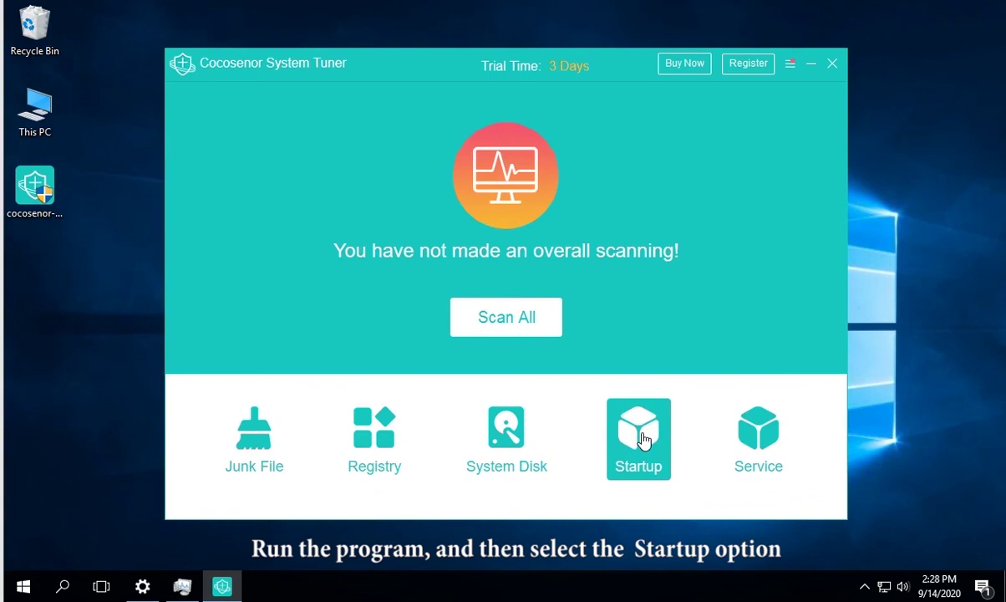
pyautogui.click(642, 439)
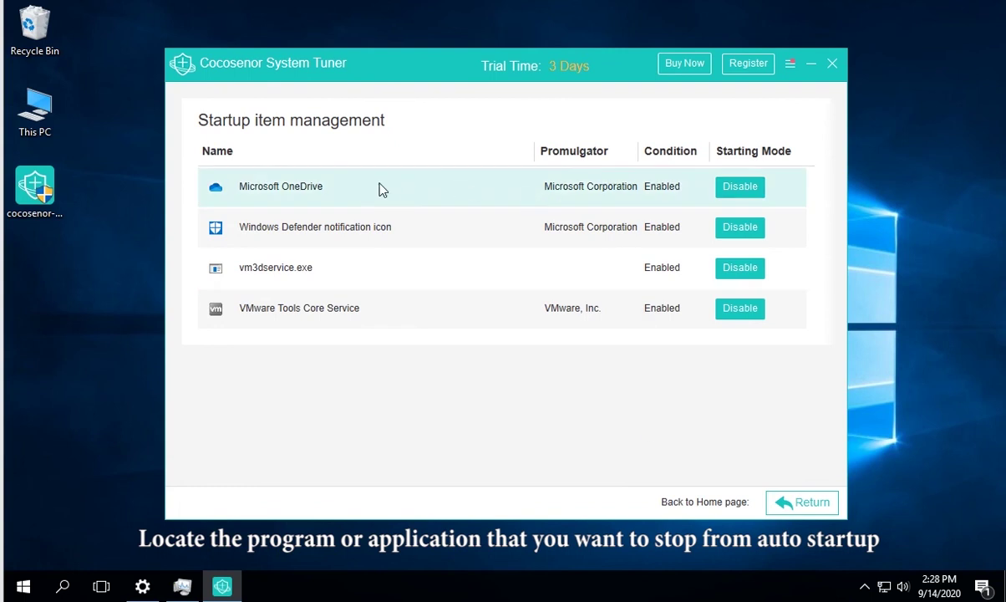
pyautogui.click(751, 190)
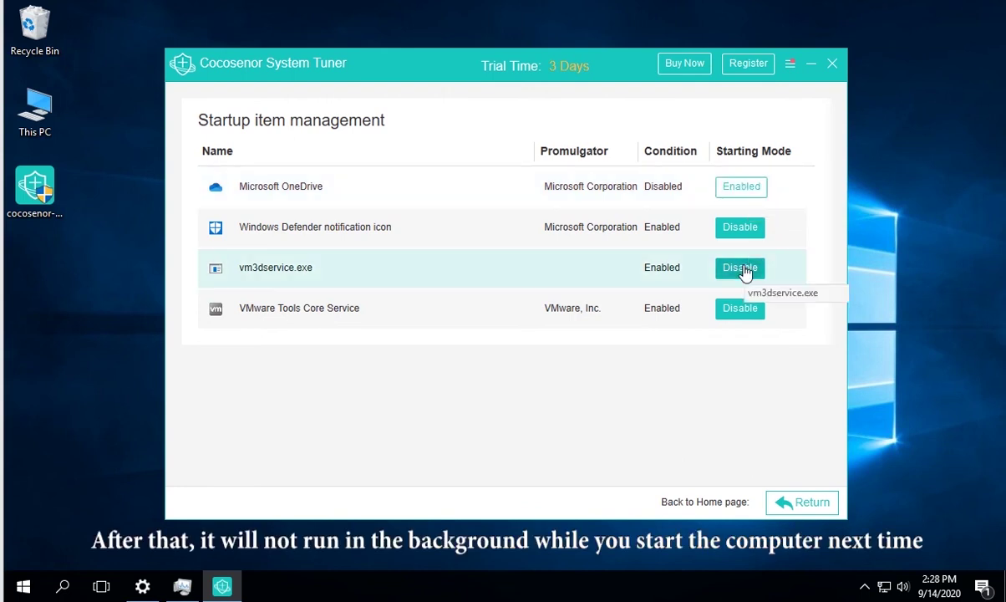
pyautogui.click(745, 269)
pyautogui.click(746, 269)
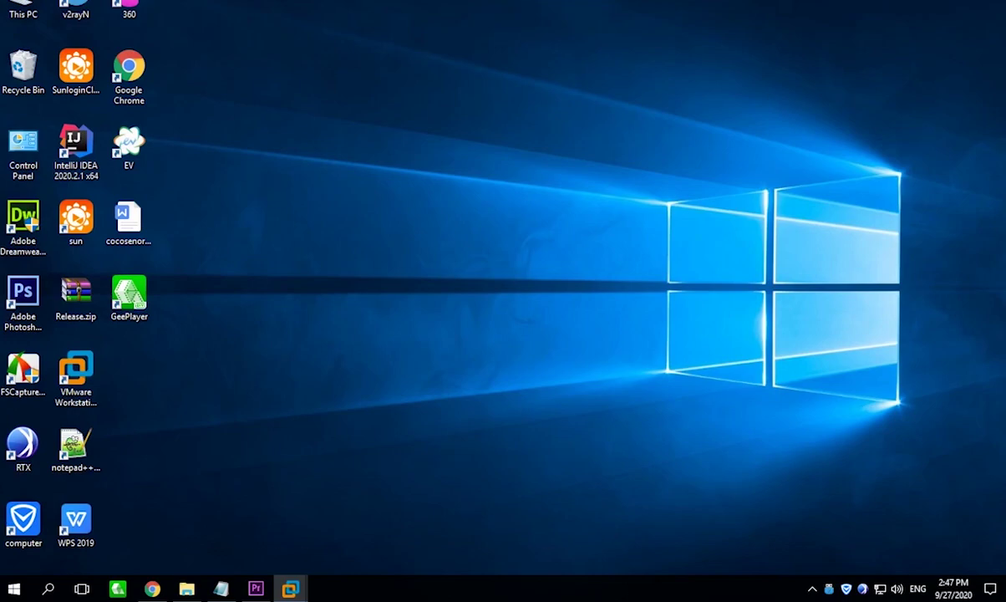
# Step: Open Task Manager and end the VMware Workstation (32 bit) process
pyautogui.rightClick(633, 595)
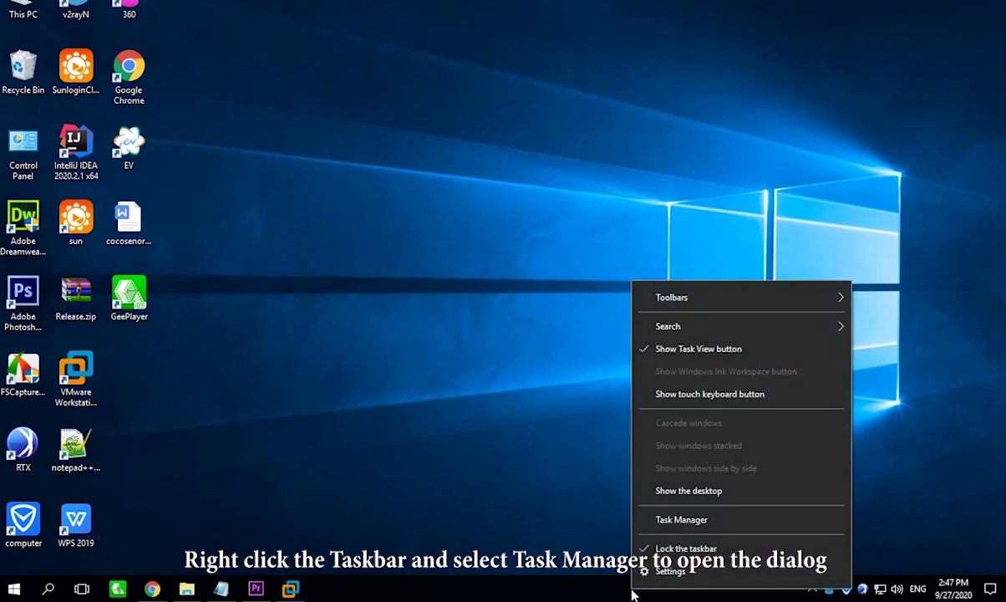
pyautogui.click(656, 520)
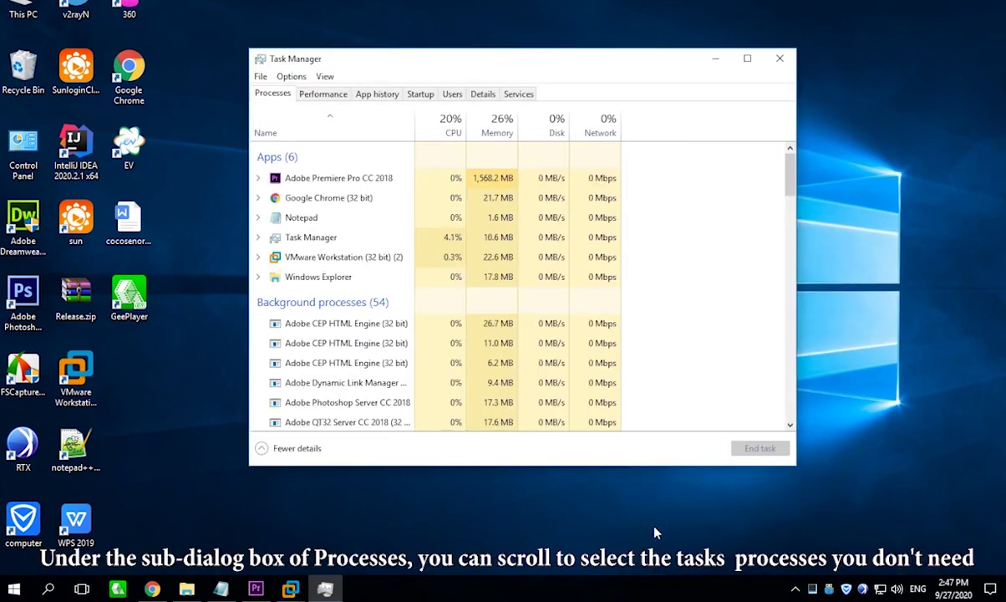
pyautogui.click(351, 261)
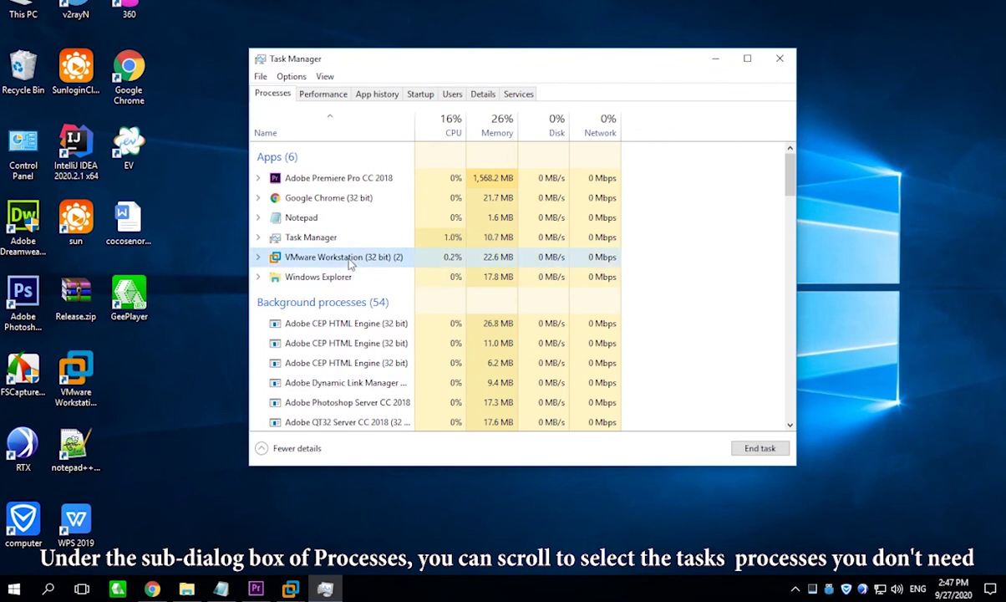
pyautogui.click(758, 451)
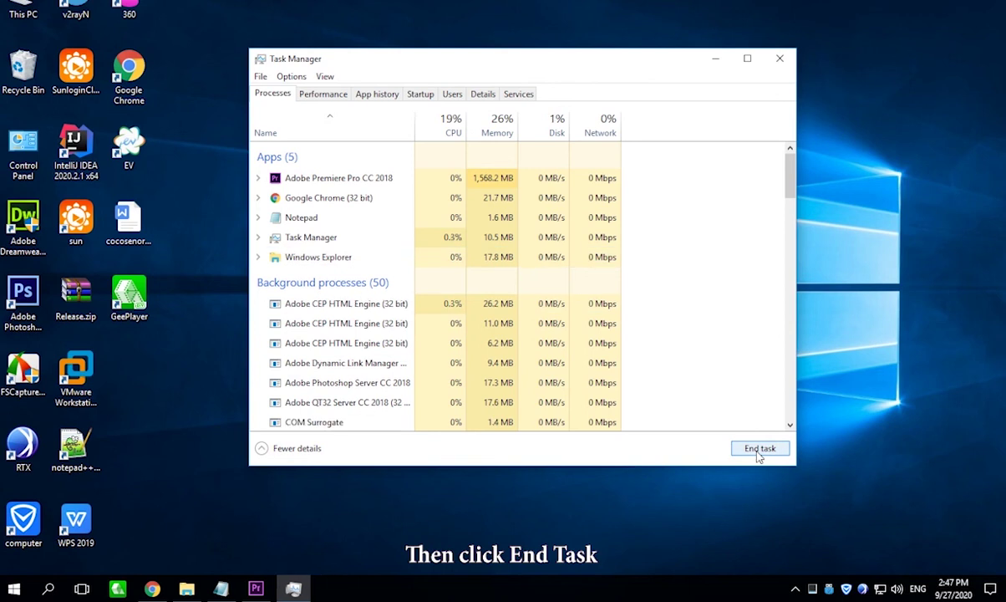